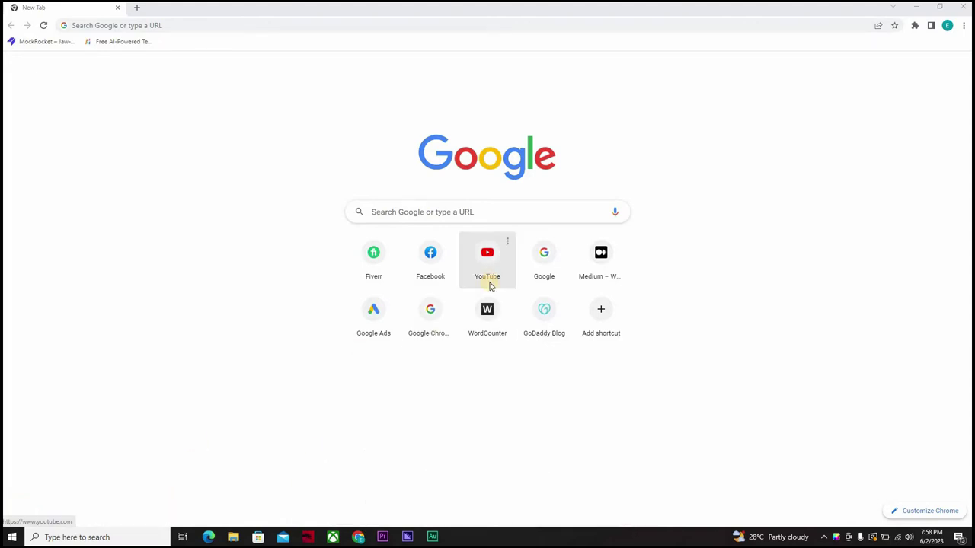
Open YouTube and enter 'how to create a website' in the search box.
{"action": "left_click", "coordinate": [490, 285]}
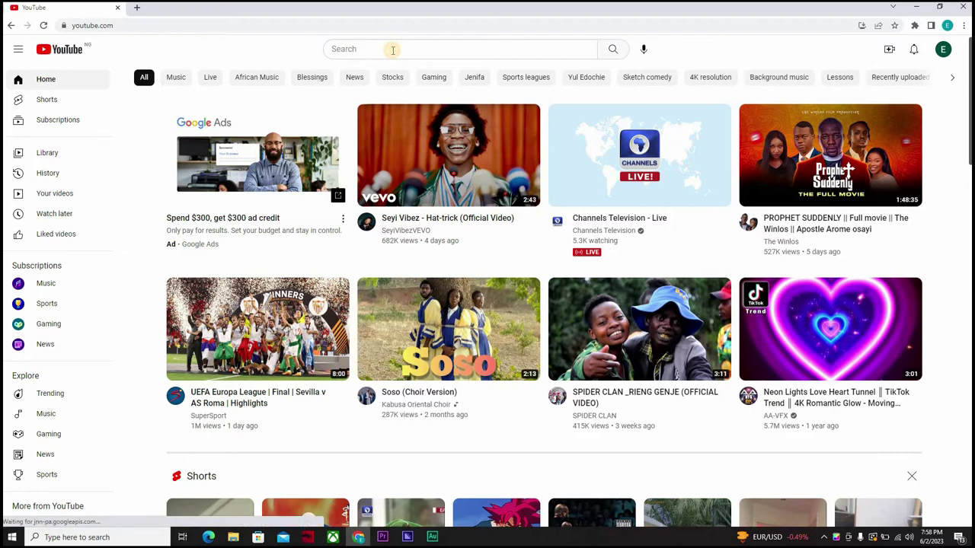
{"action": "left_click", "coordinate": [393, 50]}
{"action": "type", "text": "how to create a website"}
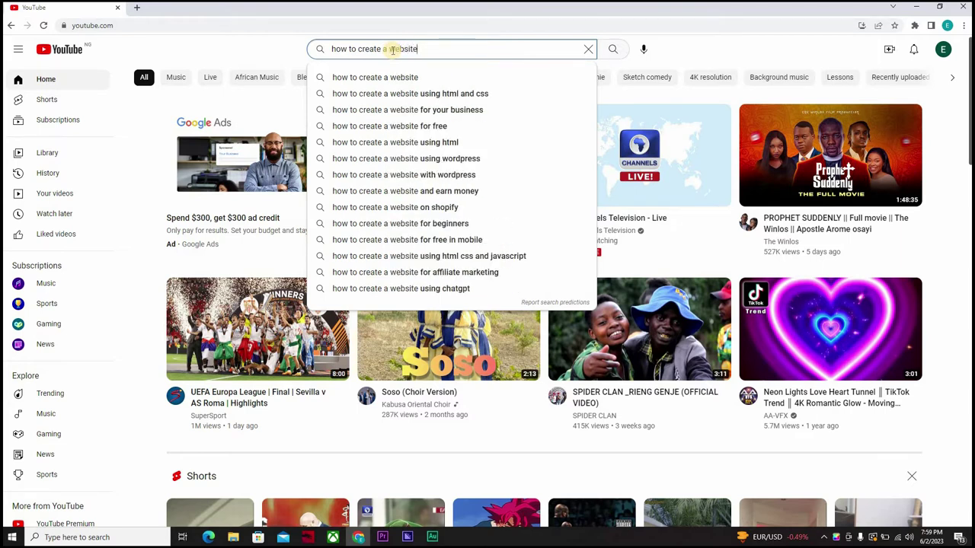
Run the 'how to create a website' search and scroll through the results.
{"action": "key", "text": "Return"}
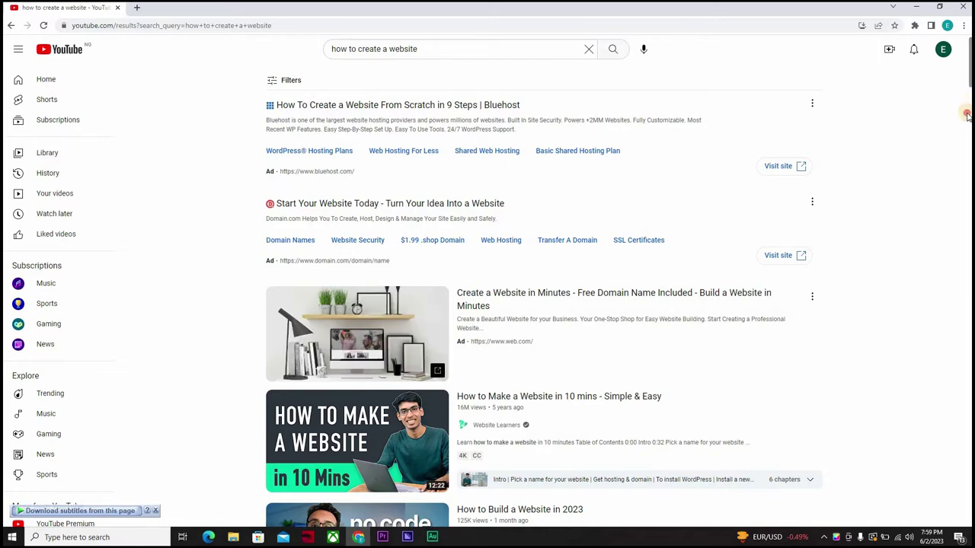
{"action": "scroll", "coordinate": [967, 114], "scroll_direction": "down", "scroll_amount": 2}
{"action": "scroll", "coordinate": [967, 116], "scroll_direction": "down", "scroll_amount": 2}
Open the 10-minute, 'How to Build a Website in 2023' and free website tutorials in new tabs.
{"action": "right_click", "coordinate": [572, 122]}
{"action": "left_click", "coordinate": [601, 125]}
{"action": "right_click", "coordinate": [529, 236]}
{"action": "left_click", "coordinate": [532, 241]}
{"action": "right_click", "coordinate": [563, 348]}
{"action": "left_click", "coordinate": [600, 352]}
{"action": "scroll", "coordinate": [544, 295], "scroll_direction": "down", "scroll_amount": 4}
Pause 'How to Make a Website in 10 mins' and go to its Website Learners channel.
{"action": "left_click", "coordinate": [195, 10]}
{"action": "left_click", "coordinate": [69, 429]}
{"action": "scroll", "coordinate": [322, 387], "scroll_direction": "down", "scroll_amount": 3}
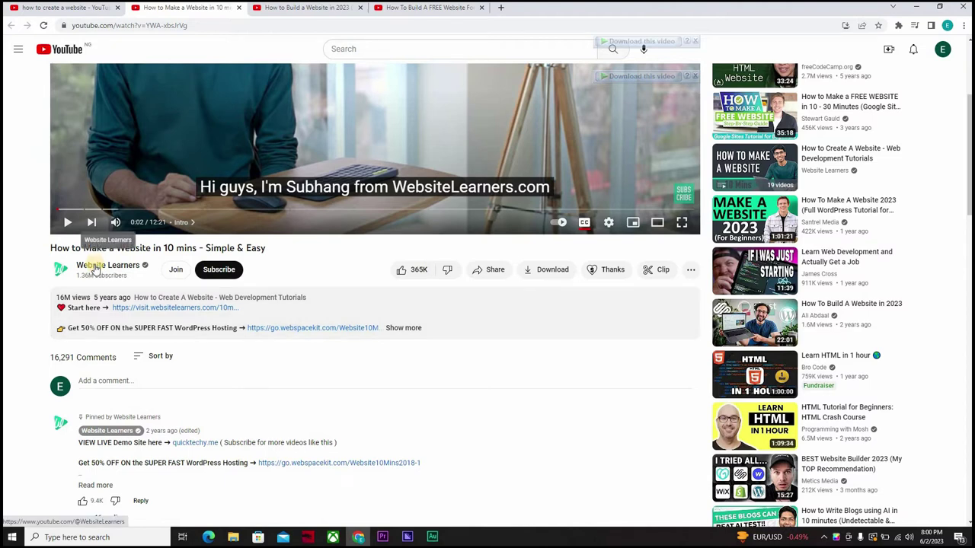
{"action": "left_click", "coordinate": [96, 266]}
Reveal Website Learners' business email on its About page by passing the stairs reCAPTCHA.
{"action": "left_click", "coordinate": [683, 298]}
{"action": "scroll", "coordinate": [312, 358], "scroll_direction": "down", "scroll_amount": 2}
{"action": "left_click", "coordinate": [331, 366]}
{"action": "left_click", "coordinate": [309, 377]}
{"action": "left_click", "coordinate": [418, 345]}
{"action": "left_click", "coordinate": [420, 392]}
{"action": "left_click", "coordinate": [415, 462]}
{"action": "left_click", "coordinate": [491, 510]}
{"action": "left_click", "coordinate": [305, 401]}
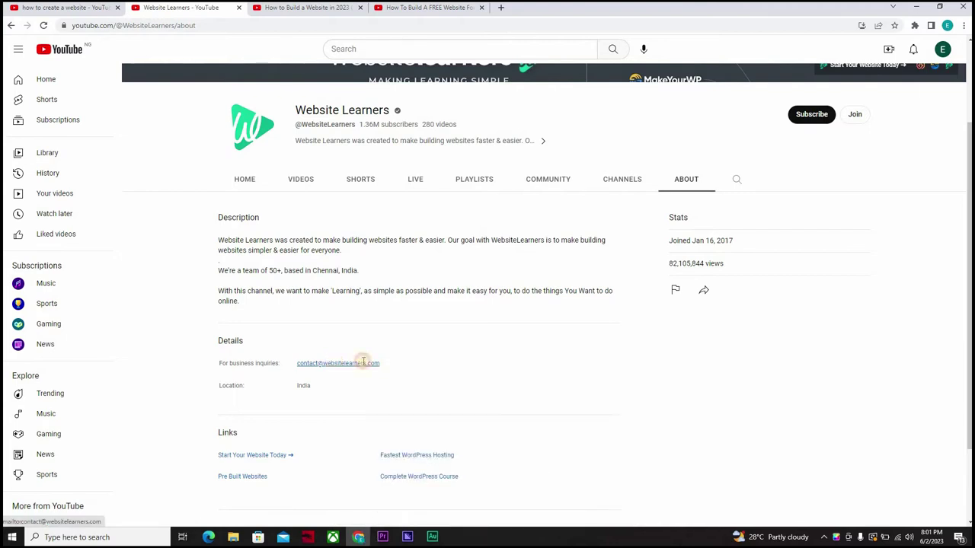
Select the revealed email, then pause the 'How to Build a Website in 2023' video.
{"action": "mouse_move", "coordinate": [366, 363]}
{"action": "left_mouse_down"}
{"action": "mouse_move", "coordinate": [296, 361]}
{"action": "mouse_move", "coordinate": [389, 369]}
{"action": "left_mouse_up"}
{"action": "mouse_move", "coordinate": [389, 369]}
{"action": "left_mouse_down"}
{"action": "mouse_move", "coordinate": [379, 358]}
{"action": "mouse_move", "coordinate": [509, 356]}
{"action": "left_mouse_up"}
{"action": "left_click", "coordinate": [509, 356]}
{"action": "left_click", "coordinate": [283, 11]}
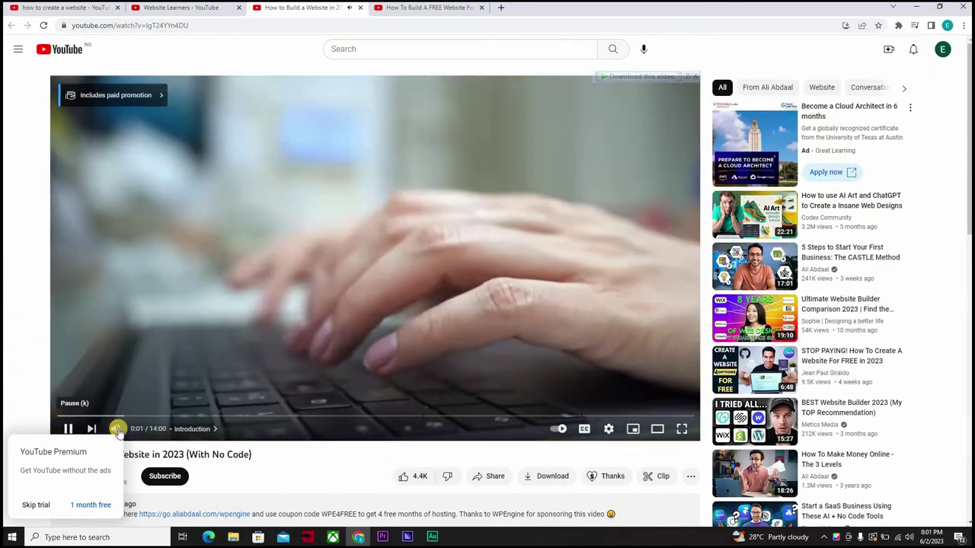
{"action": "left_click", "coordinate": [67, 428]}
{"action": "left_click", "coordinate": [54, 505]}
{"action": "left_click", "coordinate": [84, 472]}
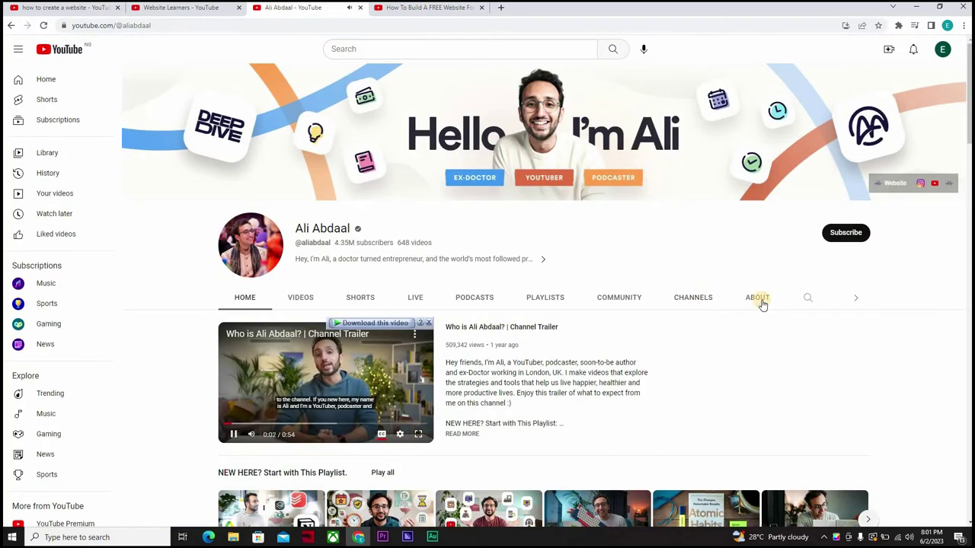
{"action": "left_click", "coordinate": [762, 302]}
{"action": "left_click", "coordinate": [185, 8]}
{"action": "left_click_drag", "start_coordinate": [295, 369], "coordinate": [381, 367]}
{"action": "left_click", "coordinate": [426, 8]}
{"action": "key", "text": "space"}
{"action": "left_click", "coordinate": [502, 8]}
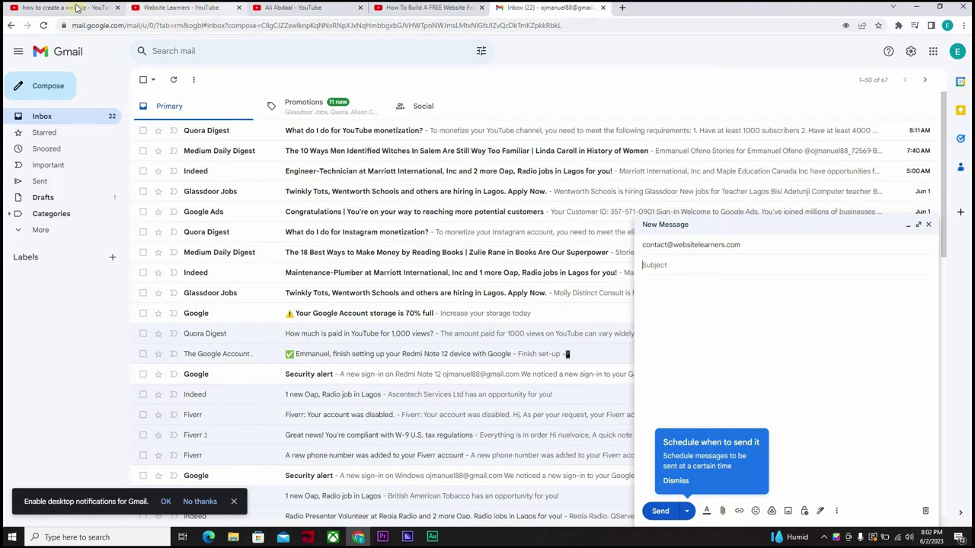
{"action": "left_click", "coordinate": [179, 8]}
Browse the Website Learners channel's details and open its featured Channels list.
{"action": "left_click", "coordinate": [244, 182]}
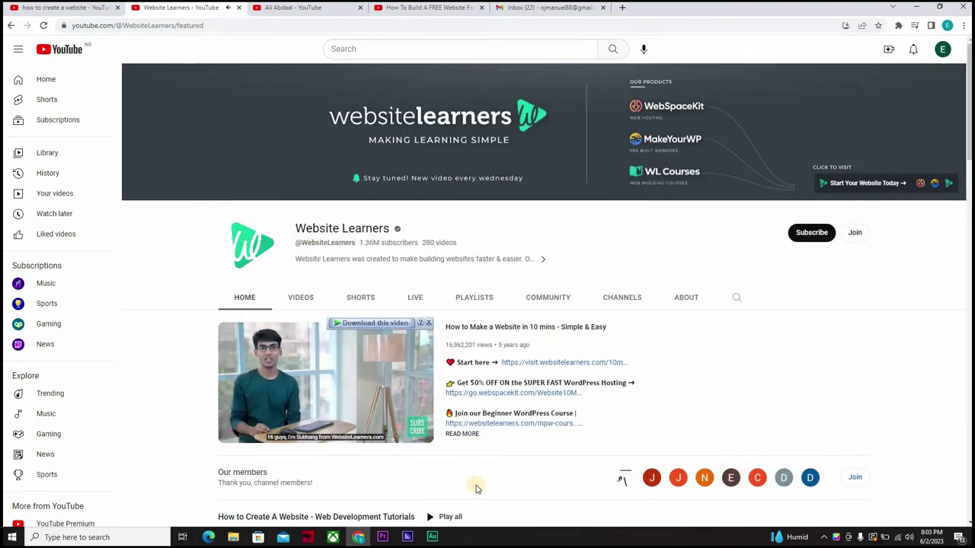
{"action": "left_click_drag", "start_coordinate": [967, 265], "coordinate": [961, 365]}
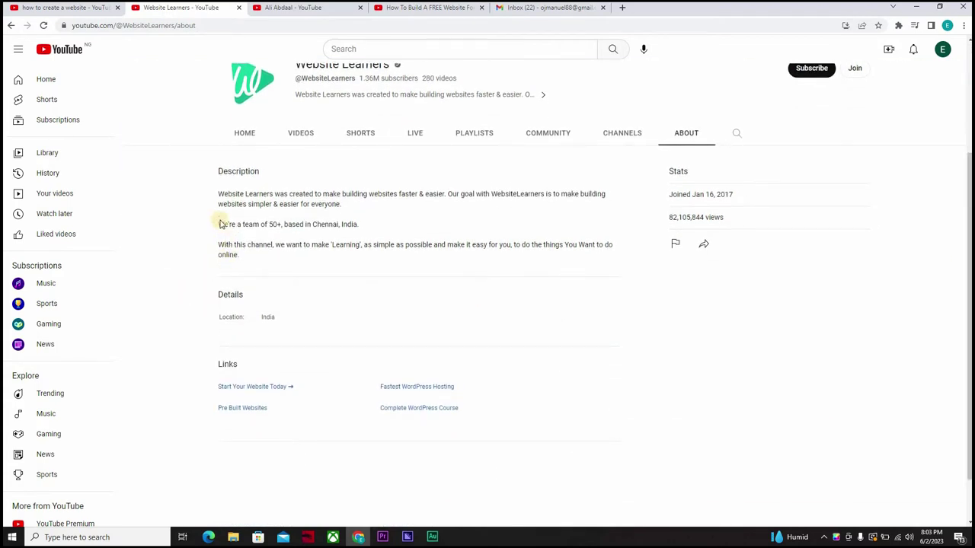
{"action": "left_click", "coordinate": [621, 138]}
Open the Franklin Emmanuel channel's About page and request its business email.
{"action": "left_click", "coordinate": [421, 8]}
{"action": "left_click", "coordinate": [111, 471]}
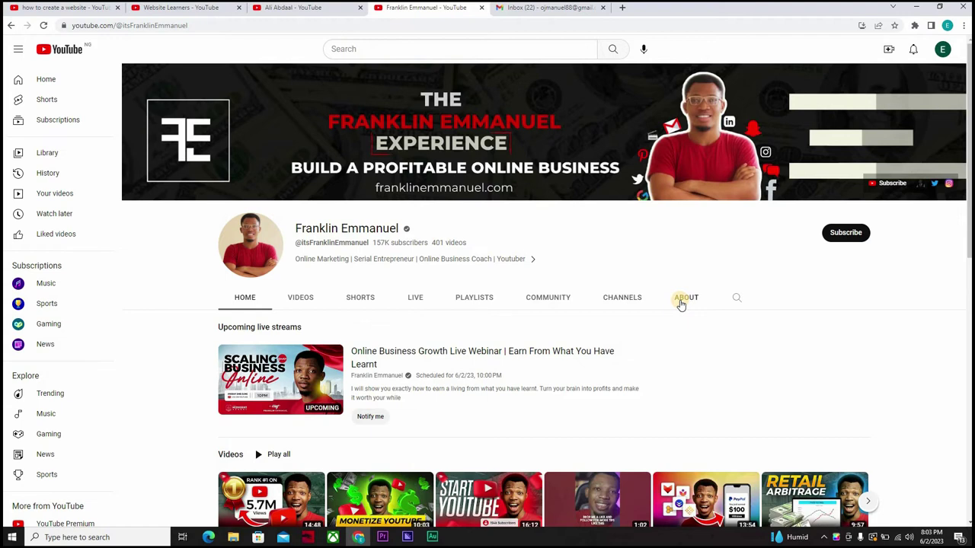
{"action": "left_click", "coordinate": [680, 300]}
{"action": "left_click", "coordinate": [309, 433]}
Mark the motorcycle tiles in the first reCAPTCHA round and submit it.
{"action": "left_click", "coordinate": [450, 366]}
{"action": "left_click", "coordinate": [500, 364]}
{"action": "left_click", "coordinate": [449, 411]}
{"action": "left_click", "coordinate": [355, 455]}
{"action": "left_click", "coordinate": [493, 508]}
Complete the second motorcycle round, submit, and select the revealed business-inquiries details.
{"action": "left_click", "coordinate": [356, 368]}
{"action": "left_click", "coordinate": [417, 373]}
{"action": "left_click", "coordinate": [400, 317]}
{"action": "left_click", "coordinate": [449, 317]}
{"action": "left_click", "coordinate": [498, 365]}
{"action": "left_click", "coordinate": [449, 365]}
{"action": "left_click", "coordinate": [449, 422]}
{"action": "left_click", "coordinate": [419, 418]}
{"action": "left_click", "coordinate": [515, 420]}
{"action": "left_click", "coordinate": [496, 509]}
{"action": "left_click", "coordinate": [310, 456]}
{"action": "triple_click", "coordinate": [302, 421]}
{"action": "mouse_move", "coordinate": [300, 421]}
{"action": "left_mouse_down"}
{"action": "mouse_move", "coordinate": [297, 429]}
{"action": "mouse_move", "coordinate": [385, 420]}
{"action": "left_mouse_up"}
{"action": "left_click", "coordinate": [554, 9]}
{"action": "left_click", "coordinate": [754, 243]}
{"action": "left_click", "coordinate": [780, 245]}
{"action": "key", "text": "ctrl+v"}
{"action": "left_click", "coordinate": [700, 280]}
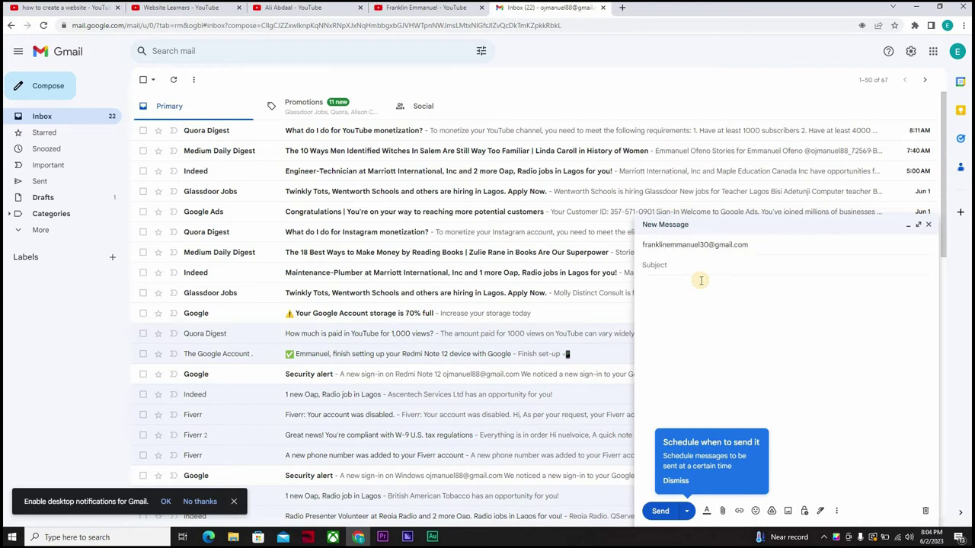
{"action": "type", "text": "Hi Franklin Emmanuel, Urgent Stuff HERE."}
Finish the subject 'Hi Franklin Emmanuel, Urgent Stuff HERE.' and move into the empty message body.
{"action": "key", "text": "Tab"}
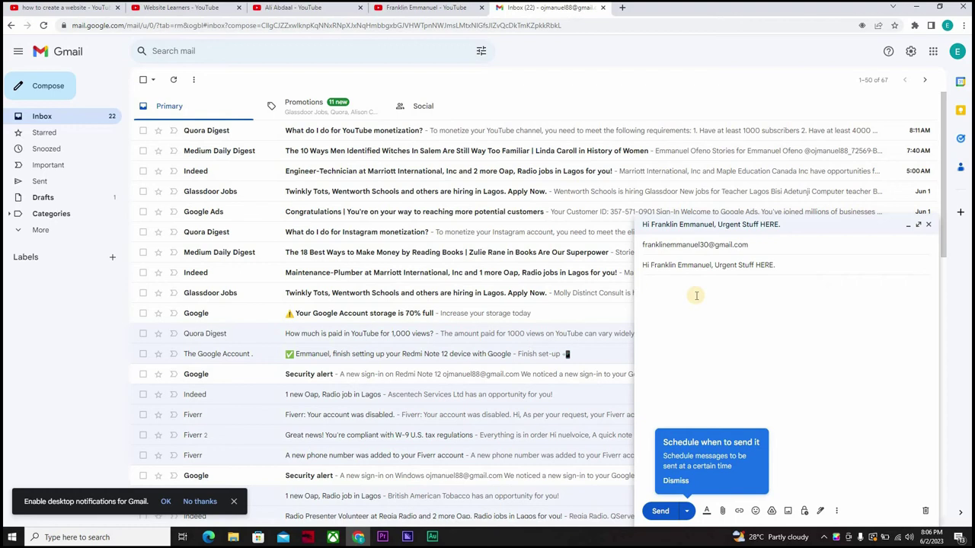